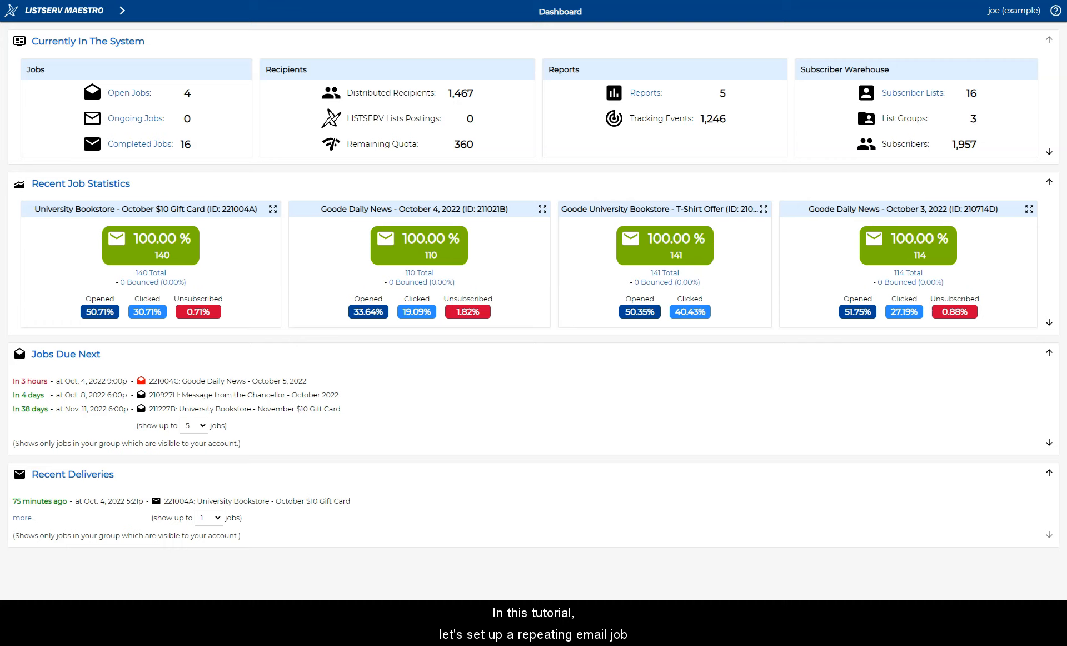
- Open the mail jobs list and review the content preview of the University Bookstore - Birthday Greeting job
click(122, 10)
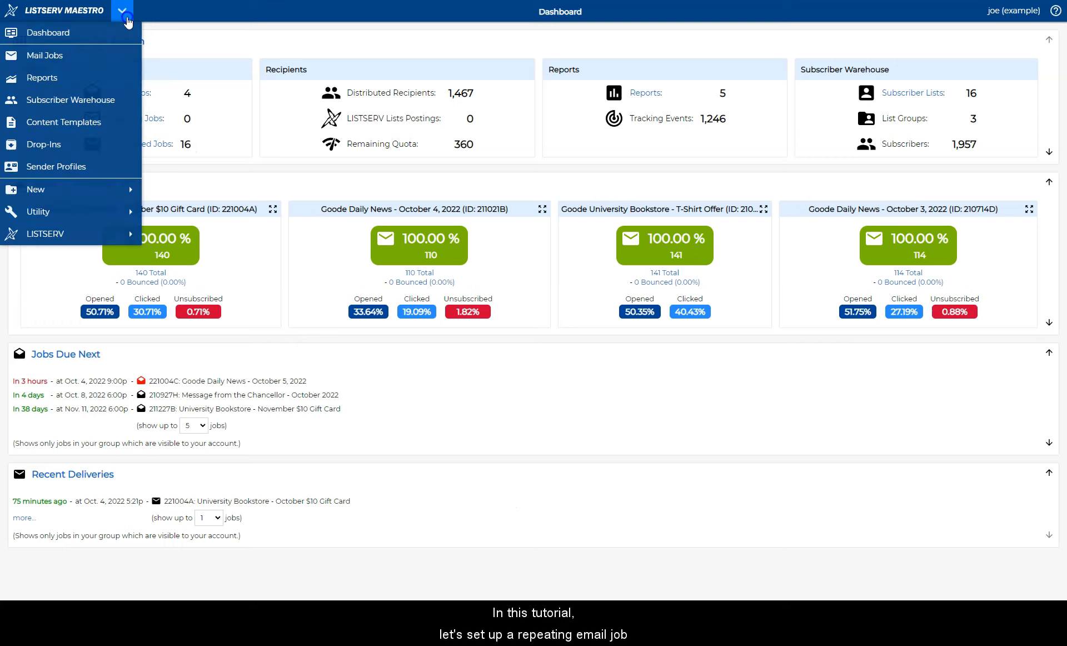
click(115, 54)
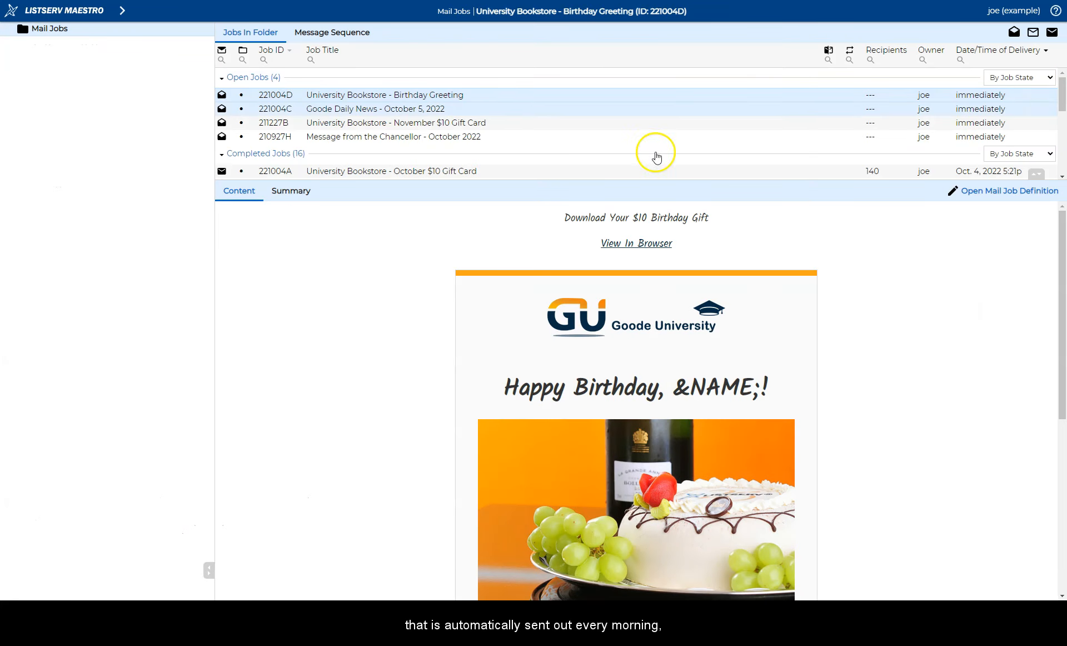
scroll(879, 340, down, 3)
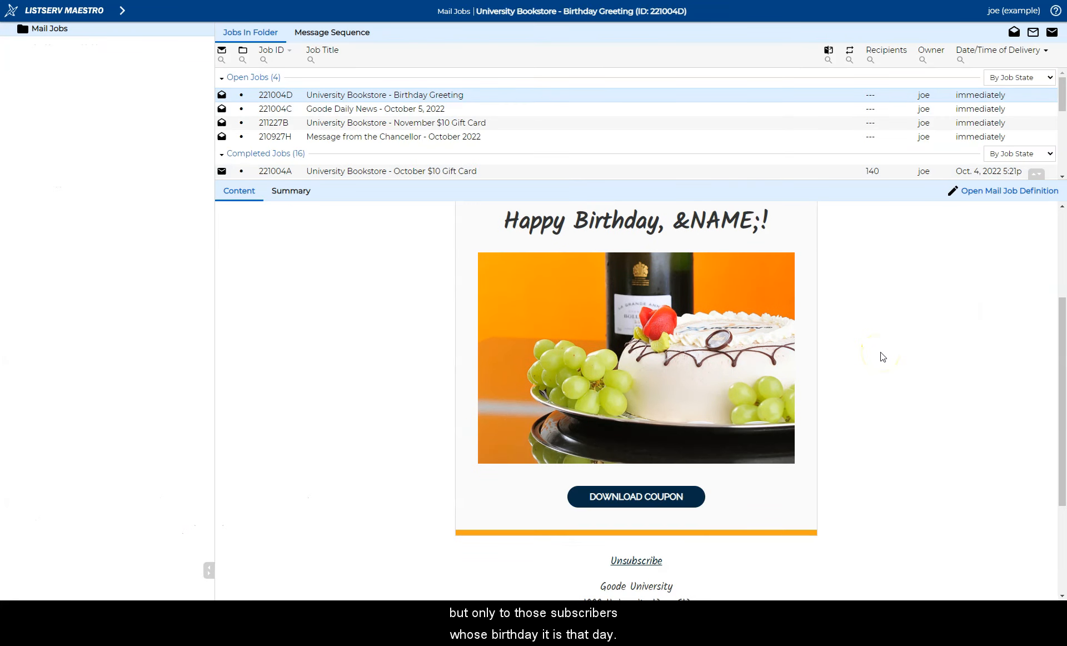
scroll(883, 356, up, 3)
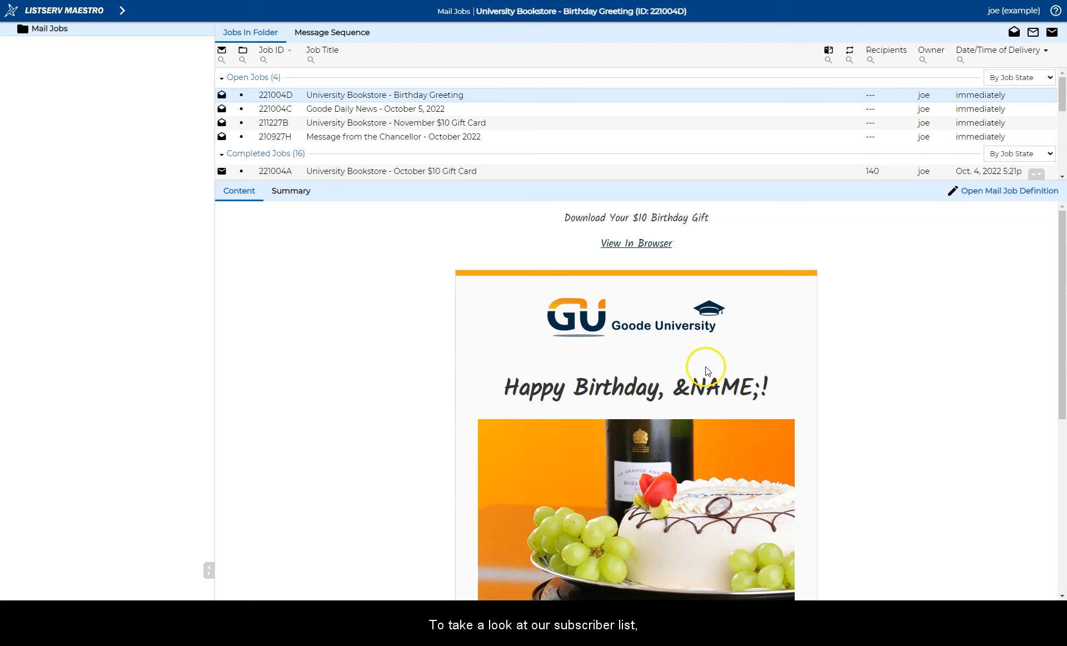
- Open the Goode University Bookstore Deals list in the Subscriber Warehouse and examine its subscribers and their profile fields
click(123, 13)
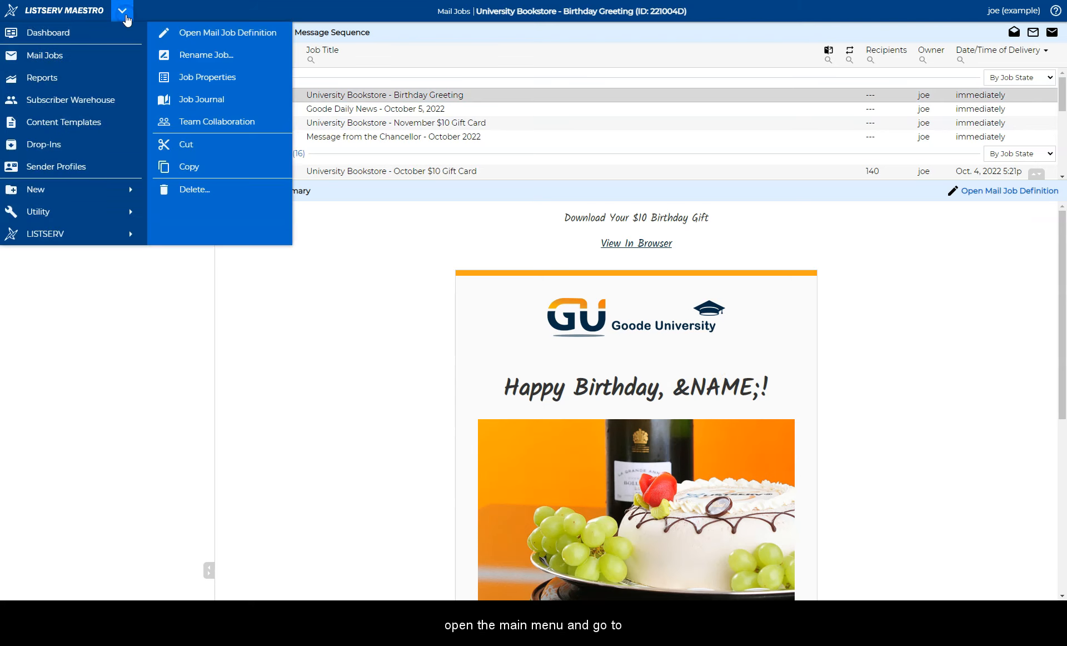
click(101, 106)
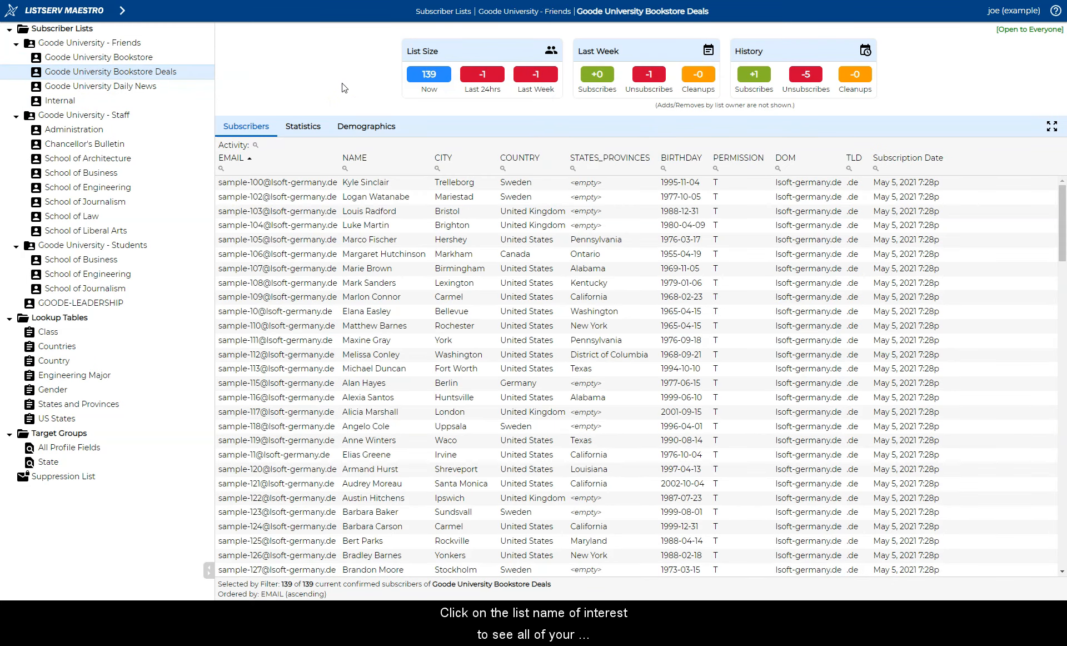
scroll(955, 218, down, 7)
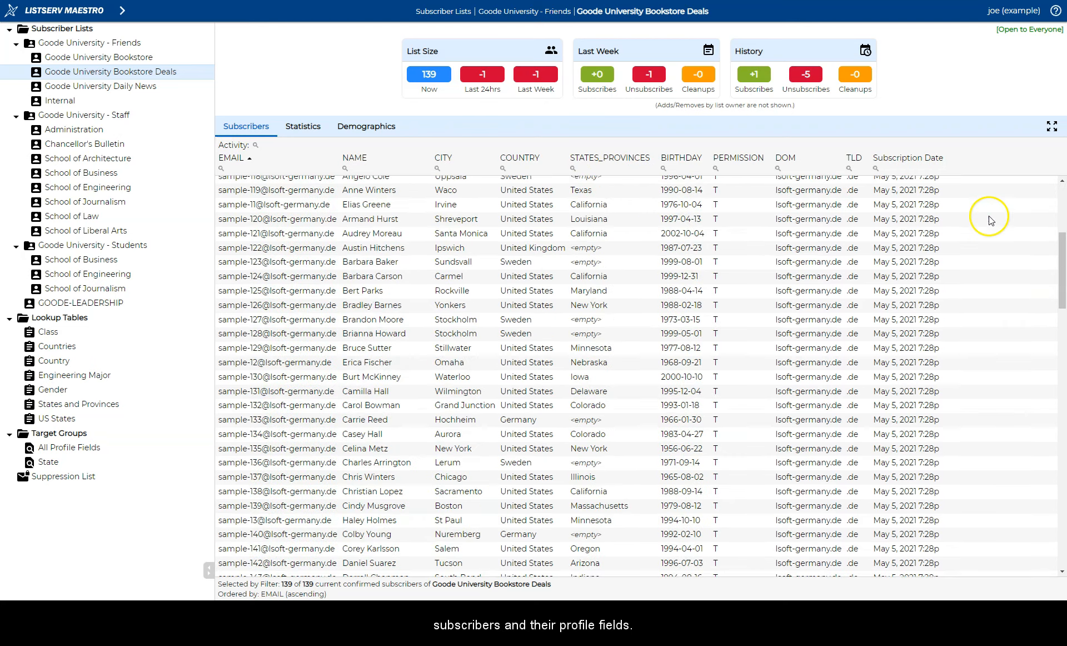
scroll(986, 224, up, 7)
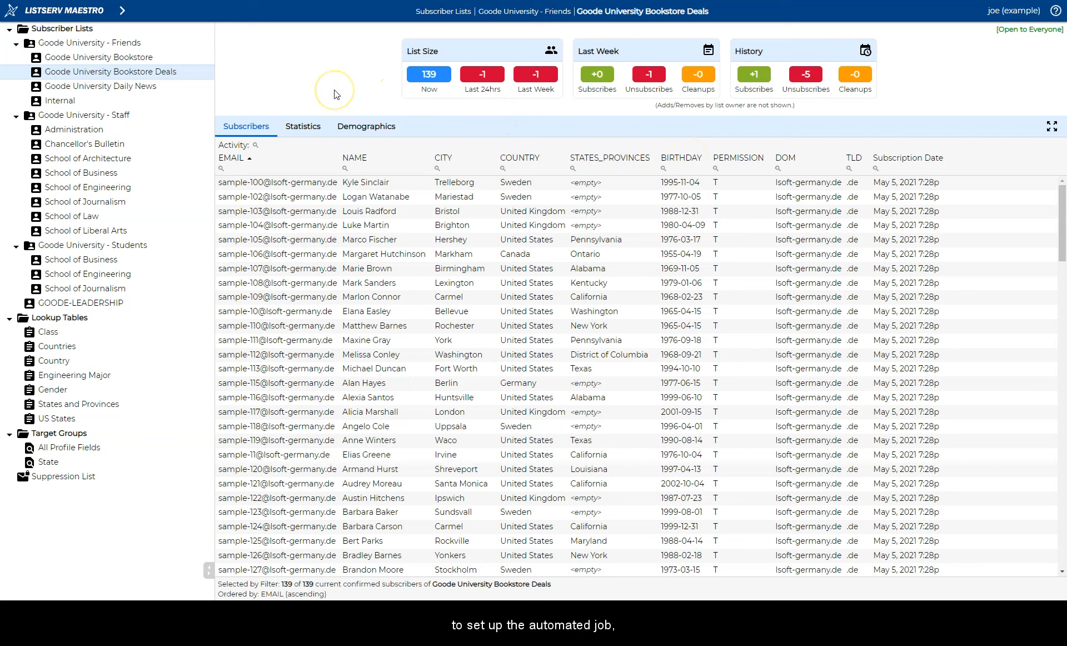
- Open the definition of the University Bookstore - Birthday Greeting mail job and start defining its recipients
click(123, 12)
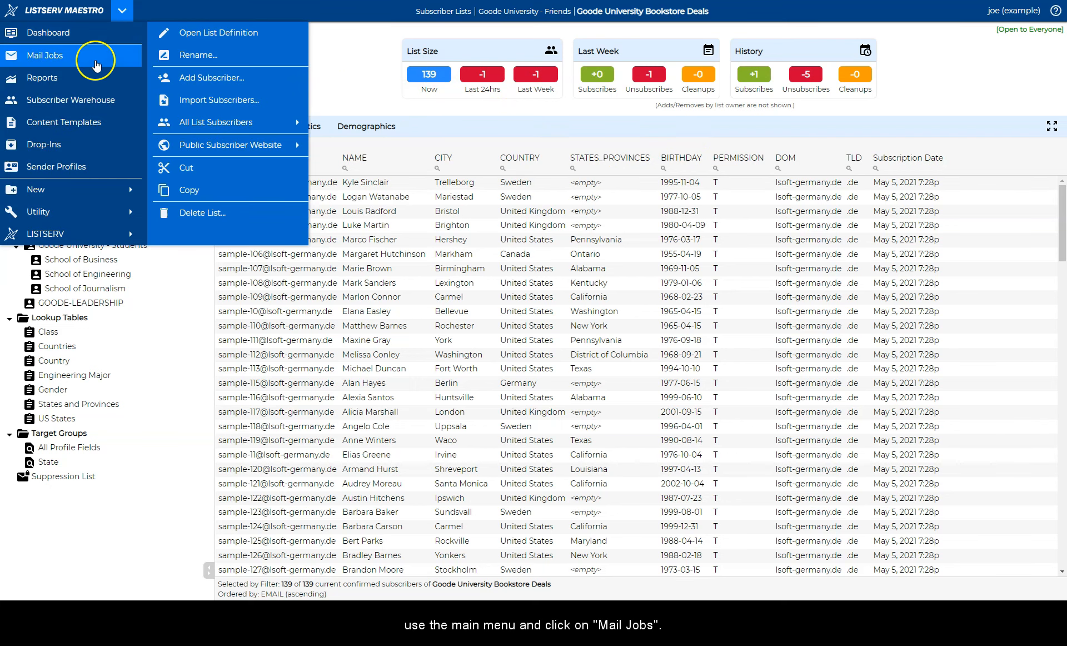
click(93, 58)
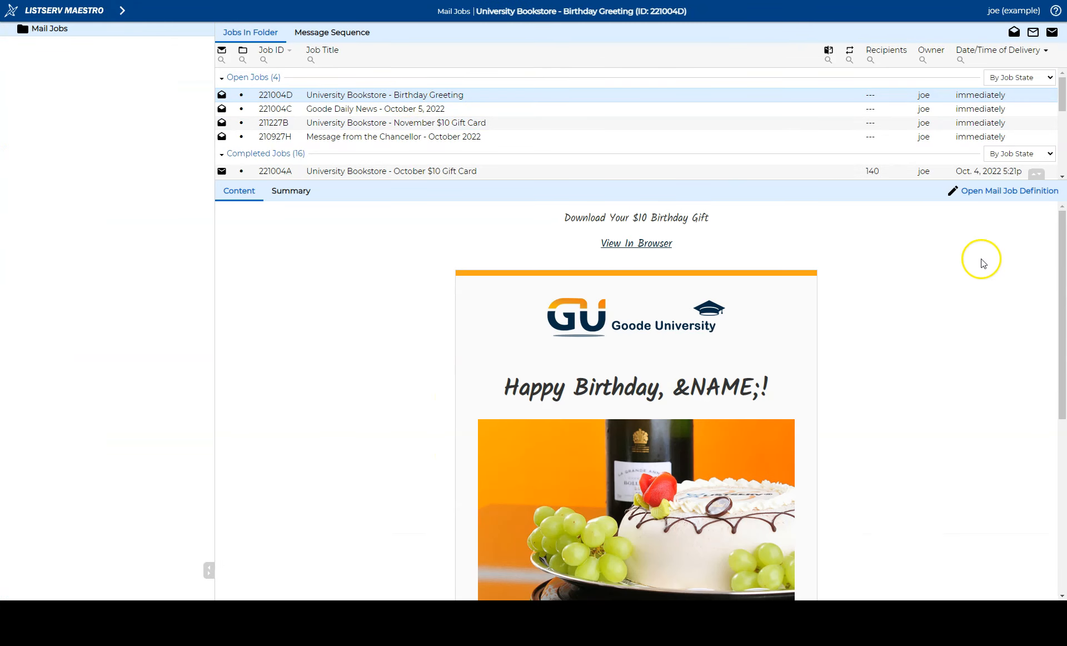
click(1022, 190)
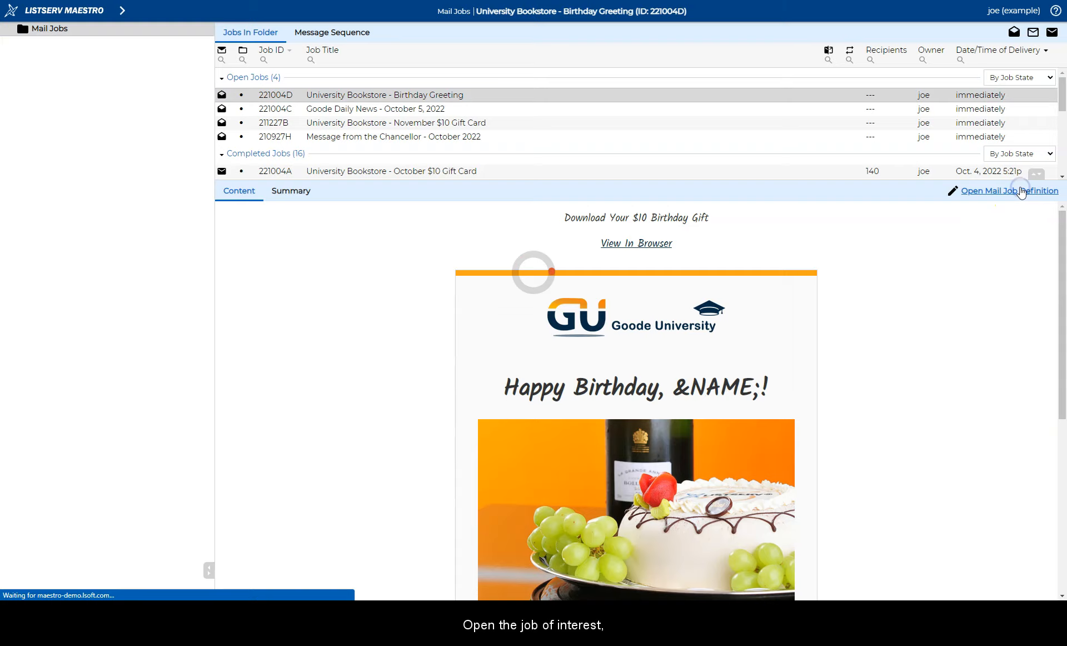
click(657, 64)
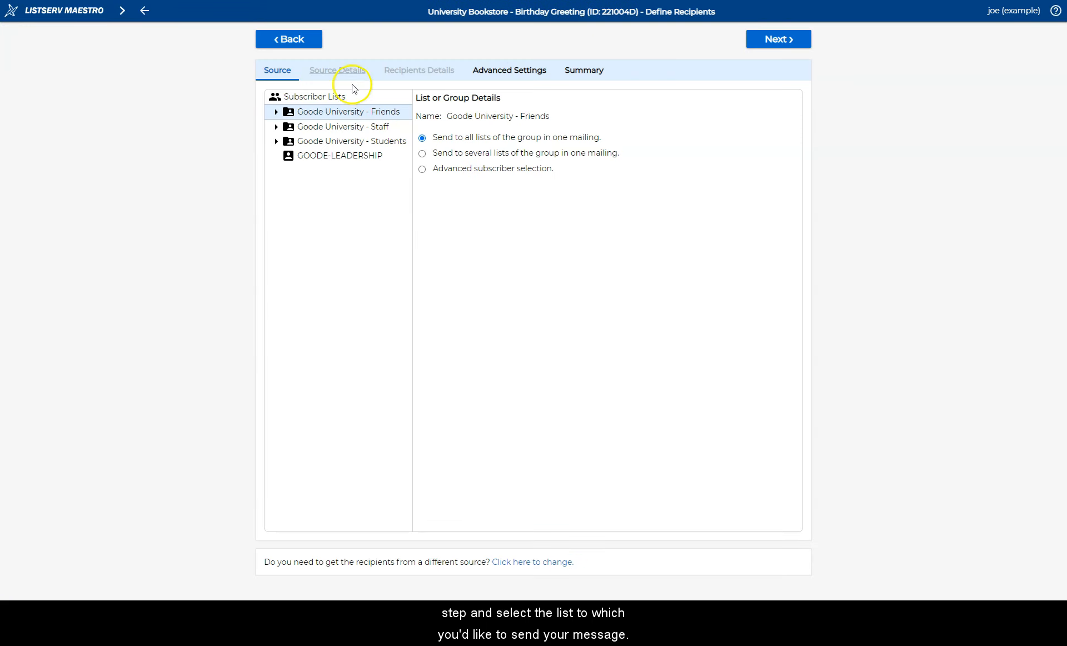
- Choose the Goode University Bookstore Deals list from the Friends group as the source, with advanced subscriber selection, and continue to the source details
click(276, 112)
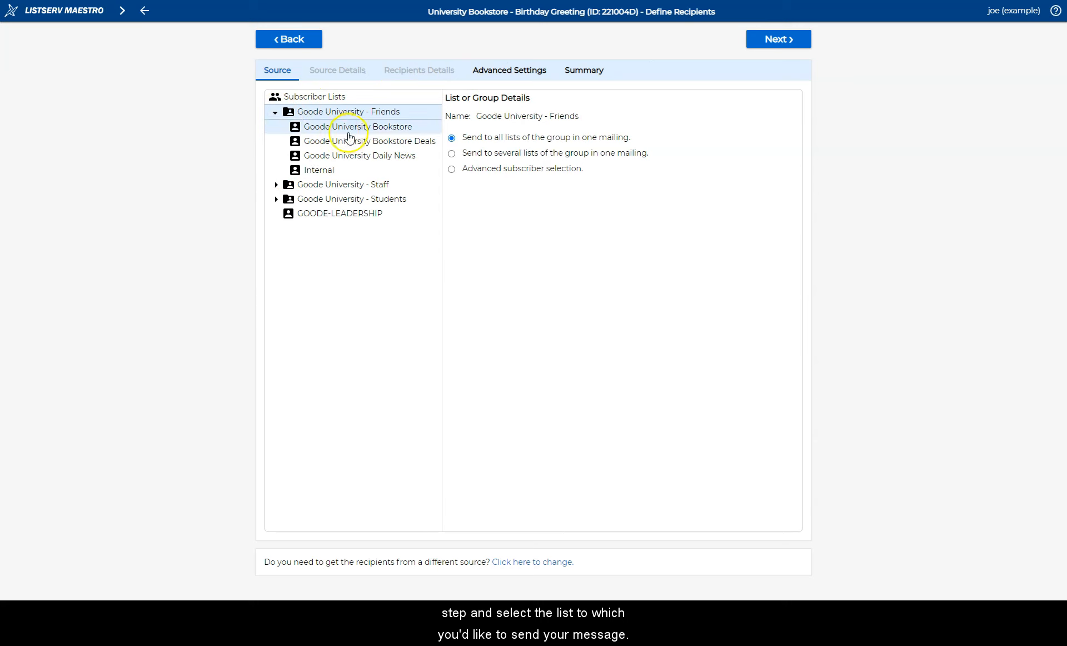
click(389, 140)
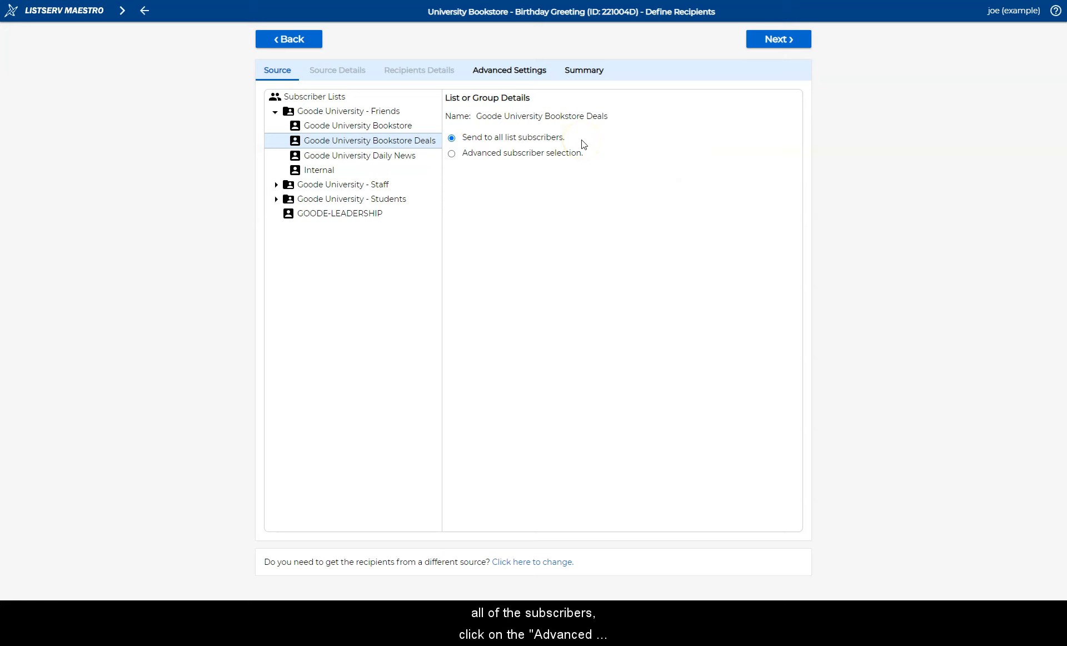
click(452, 155)
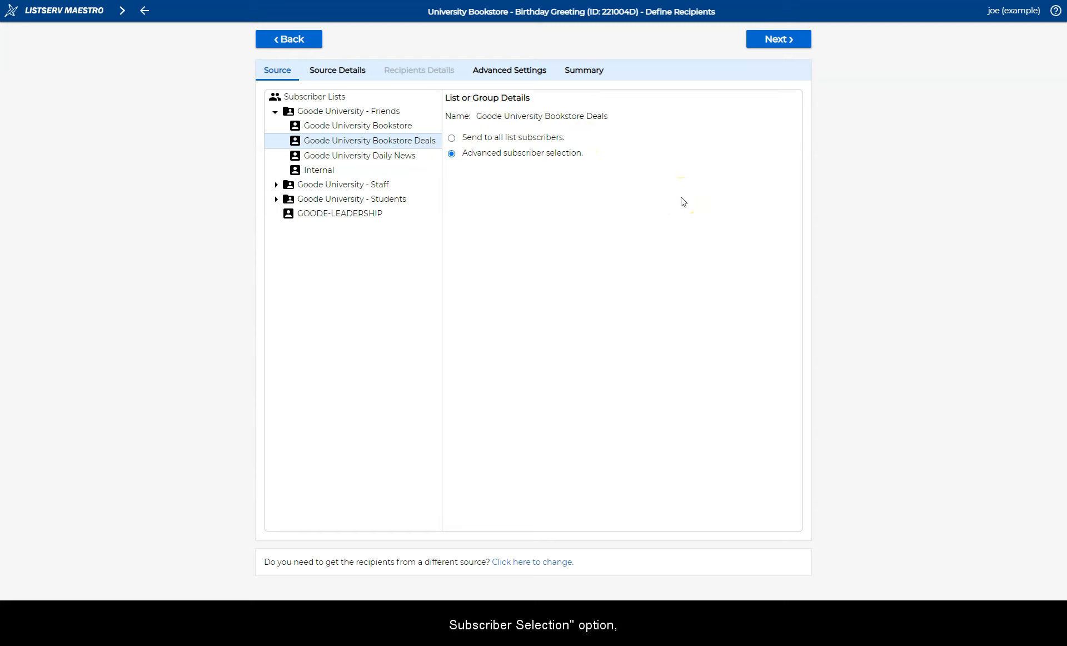
click(769, 43)
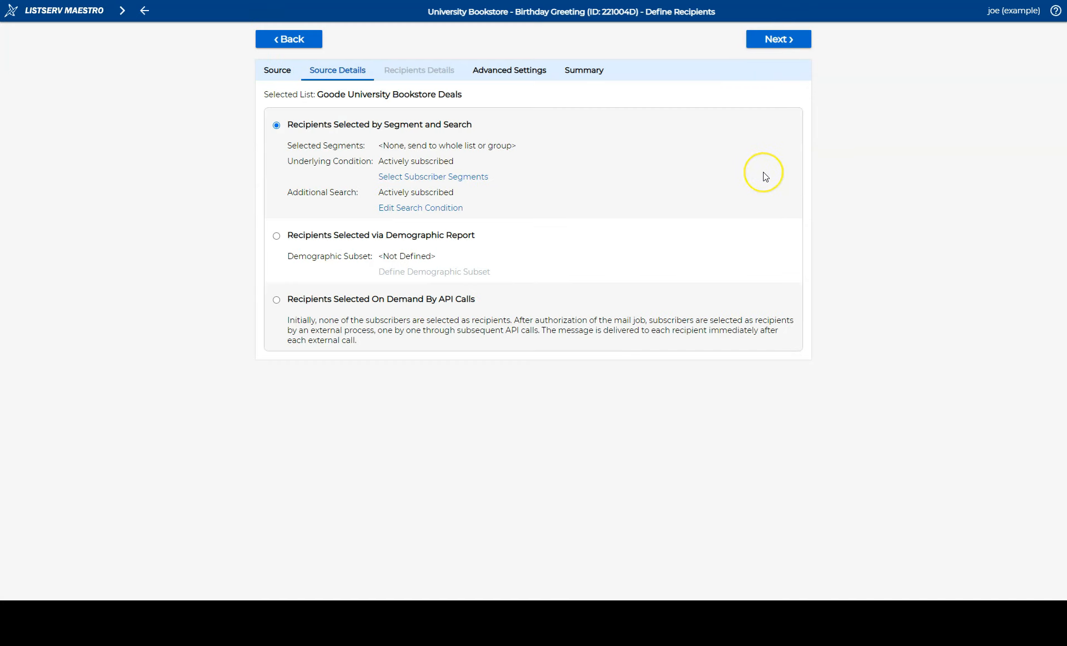
- Add a search condition where BIRTHDAY marks an anniversary at the given day, supplied relative to the day of delivery
click(420, 207)
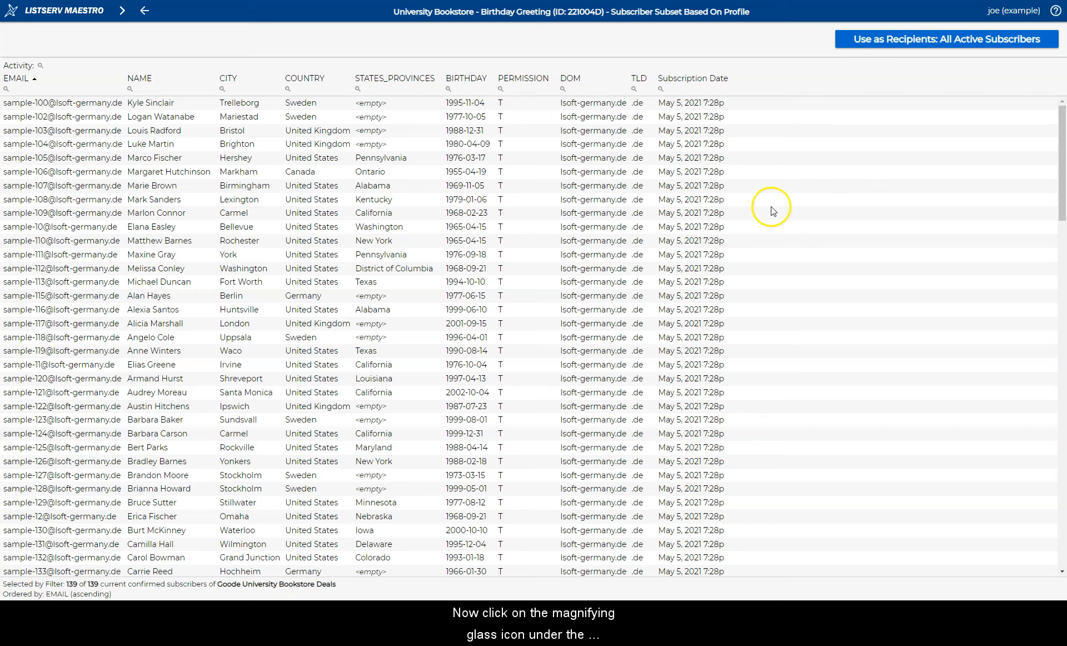
click(447, 90)
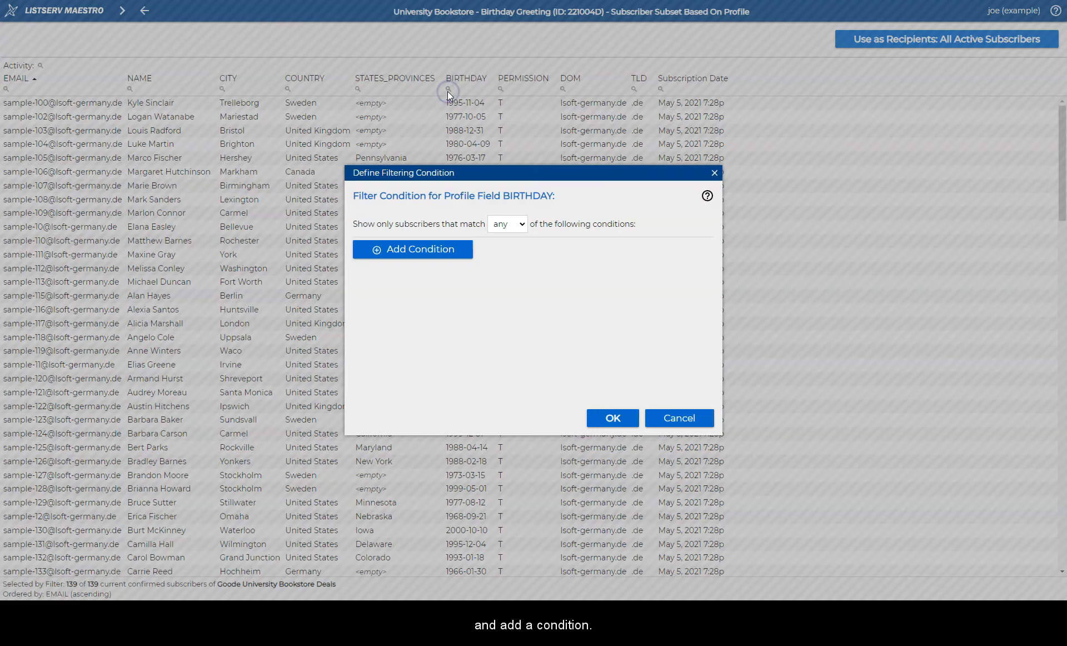
click(418, 248)
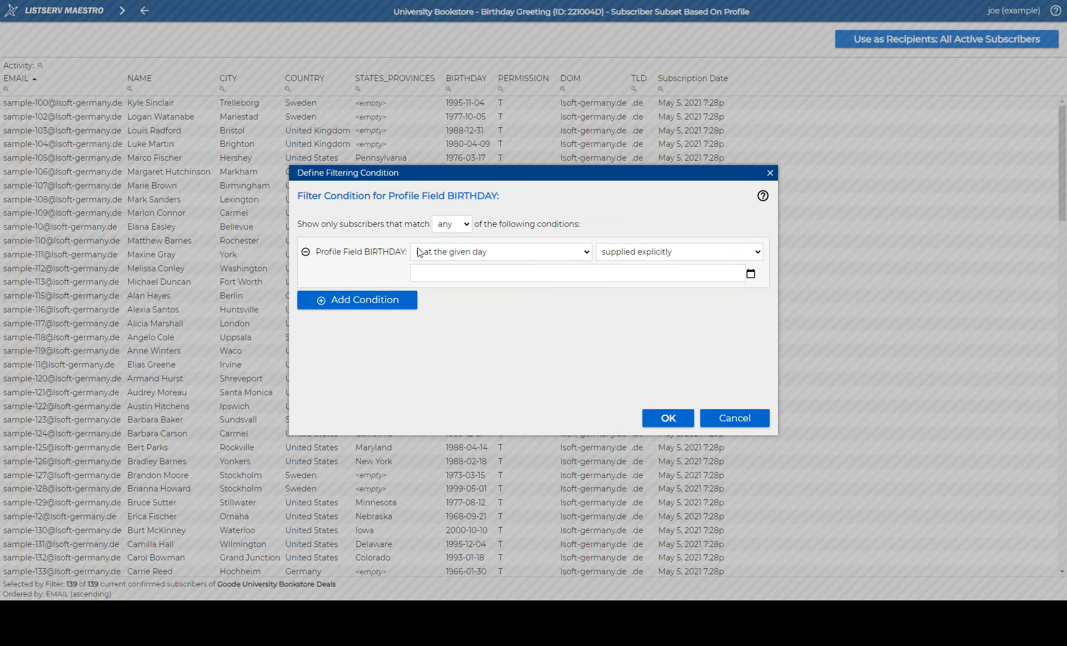
click(585, 251)
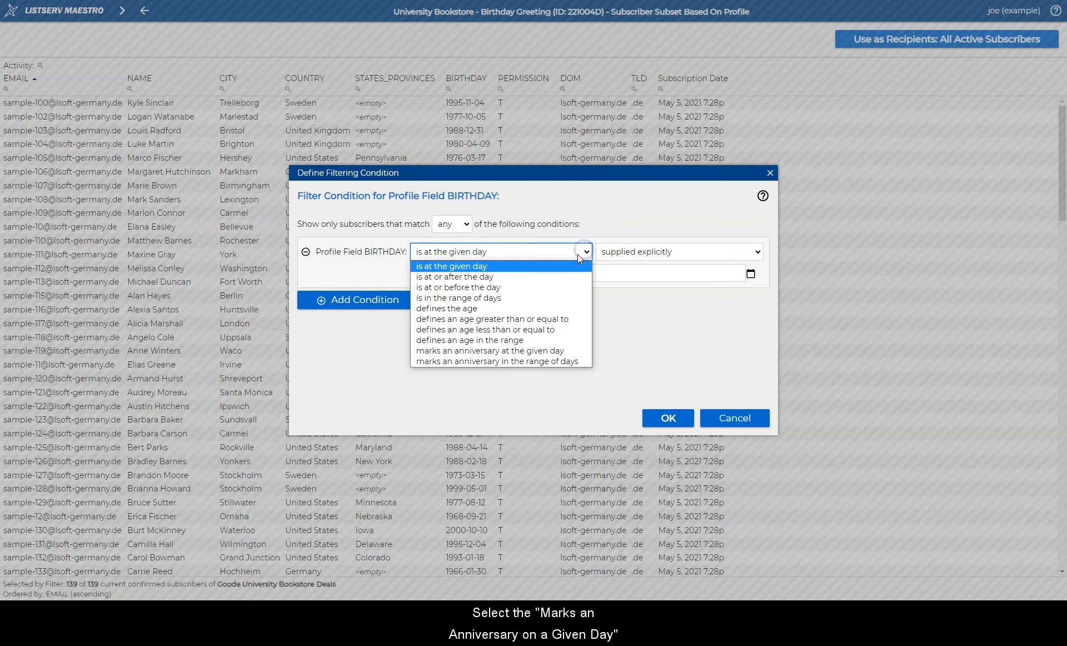
click(547, 352)
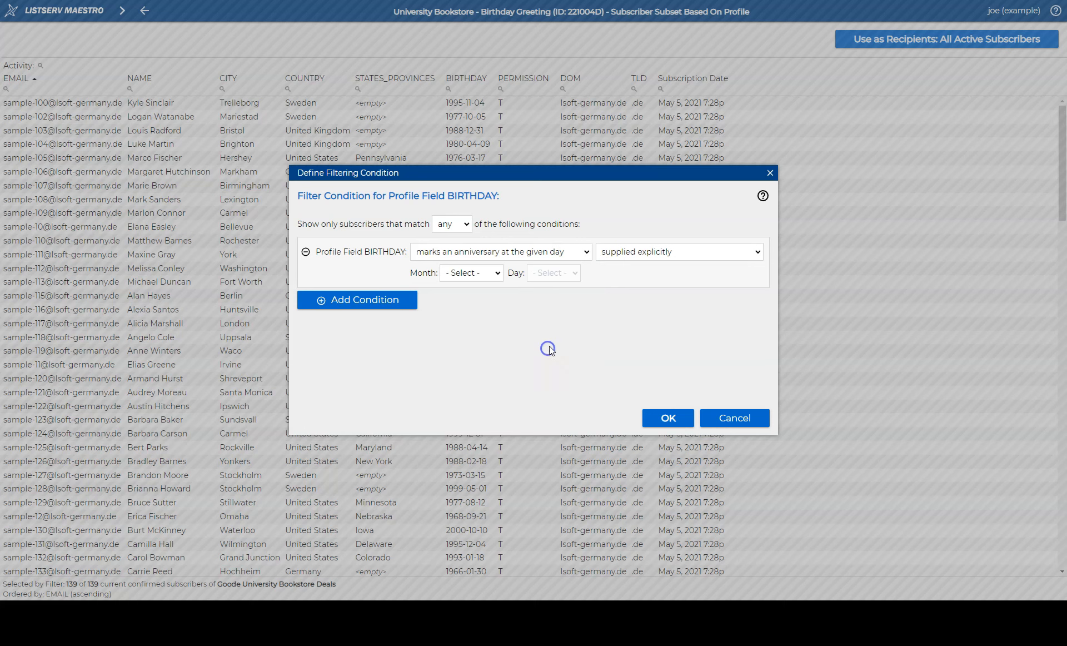
click(653, 251)
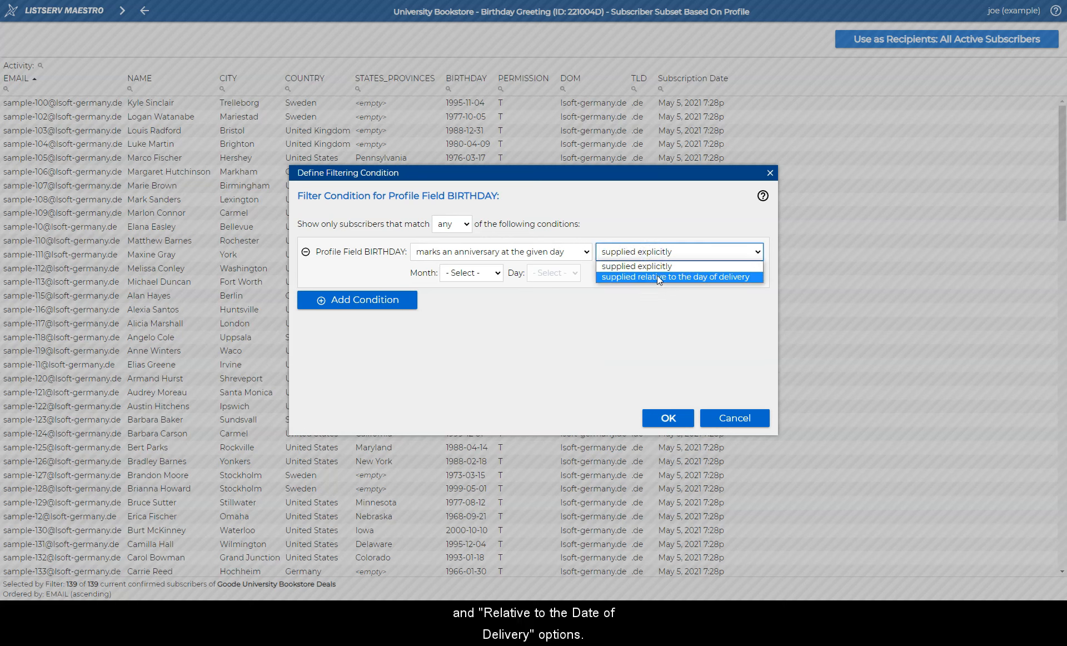
click(659, 278)
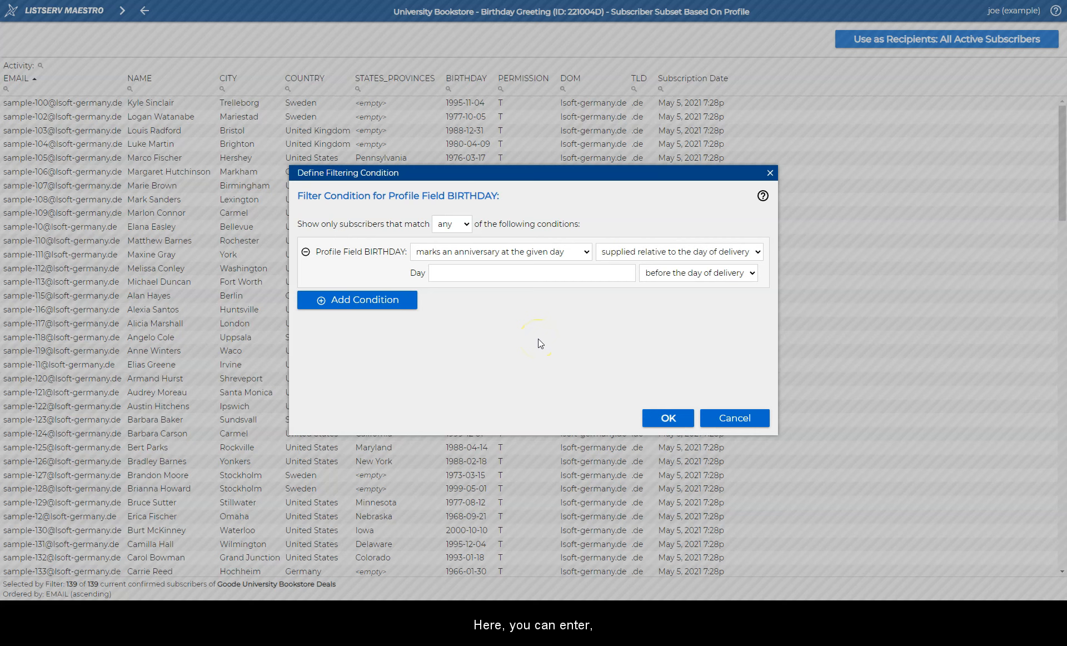
- Set the birthday condition to day 1 before the day of delivery
click(519, 273)
text(1)
click(521, 351)
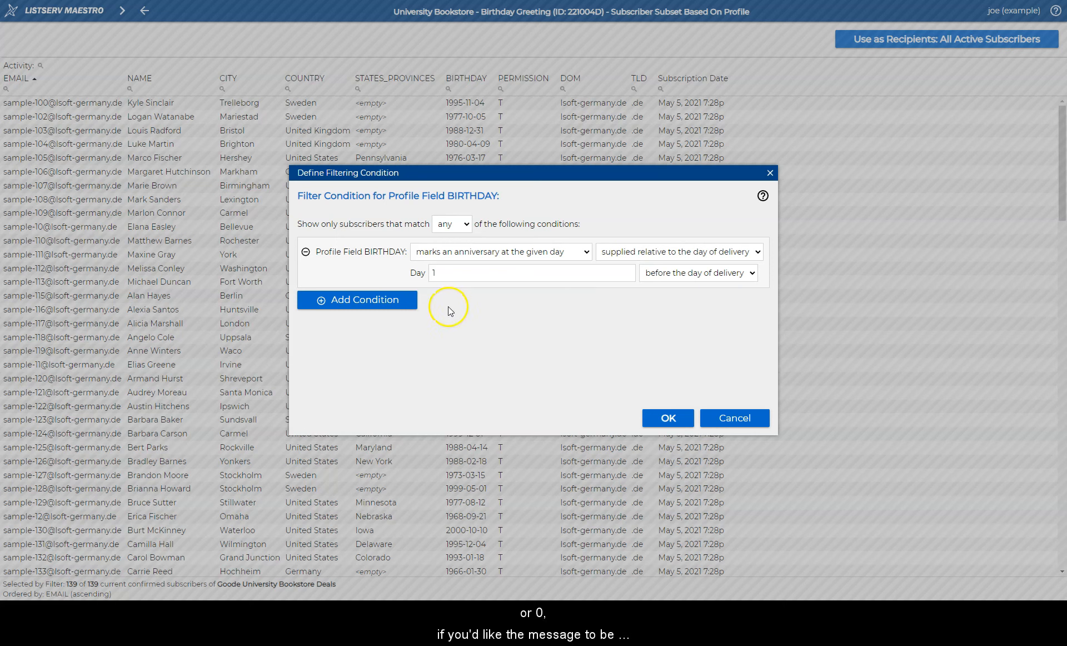
- Set the birthday condition to day 0 before the day of delivery and apply the filter
double_click(443, 273)
text(0)
click(528, 320)
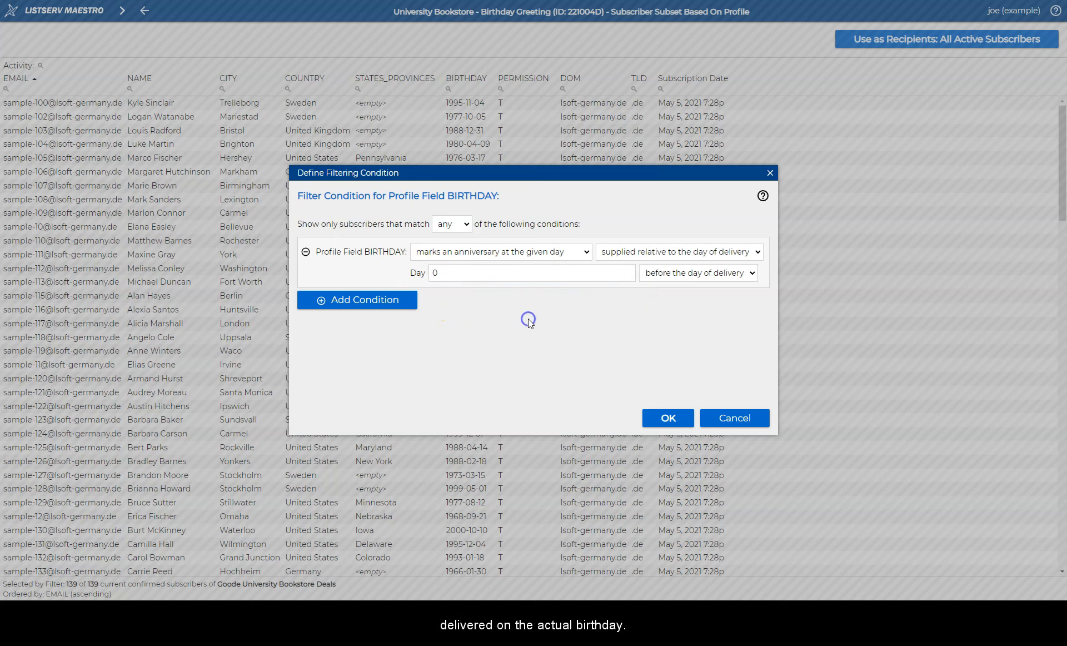
click(623, 360)
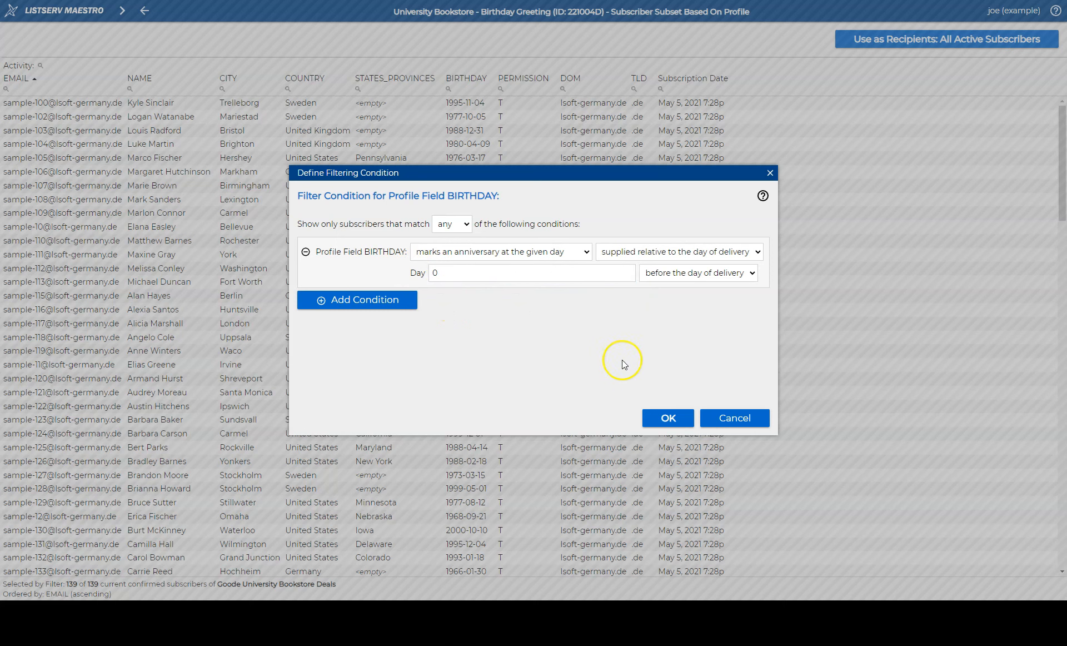
click(668, 418)
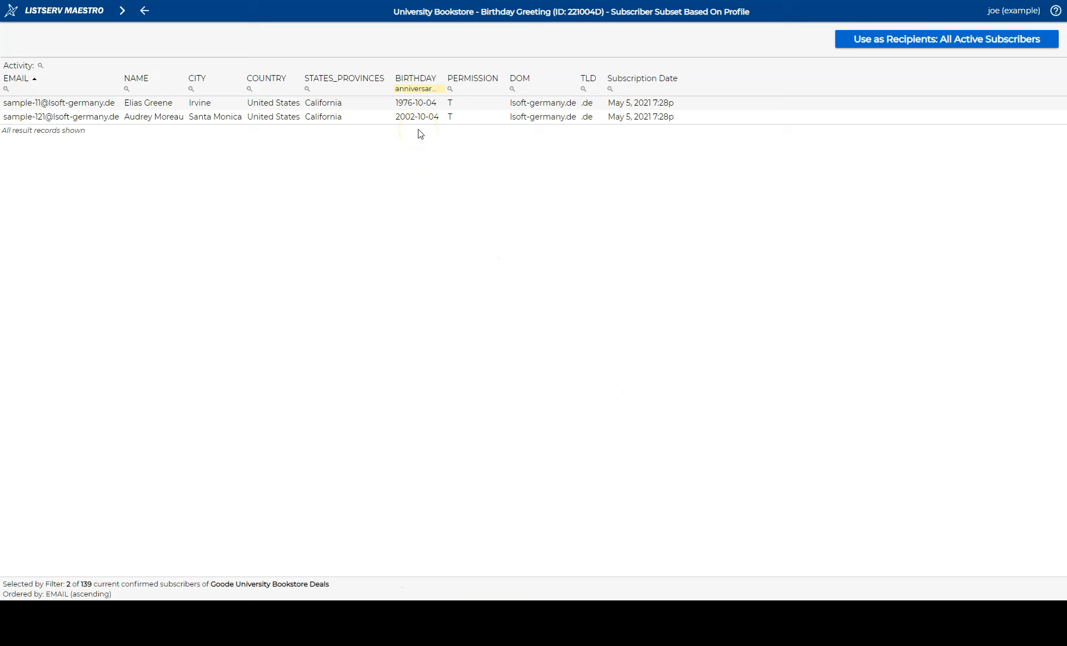
- Use the filtered subscribers as the job's recipients and complete the remaining recipient definition pages back to the workflow
click(913, 43)
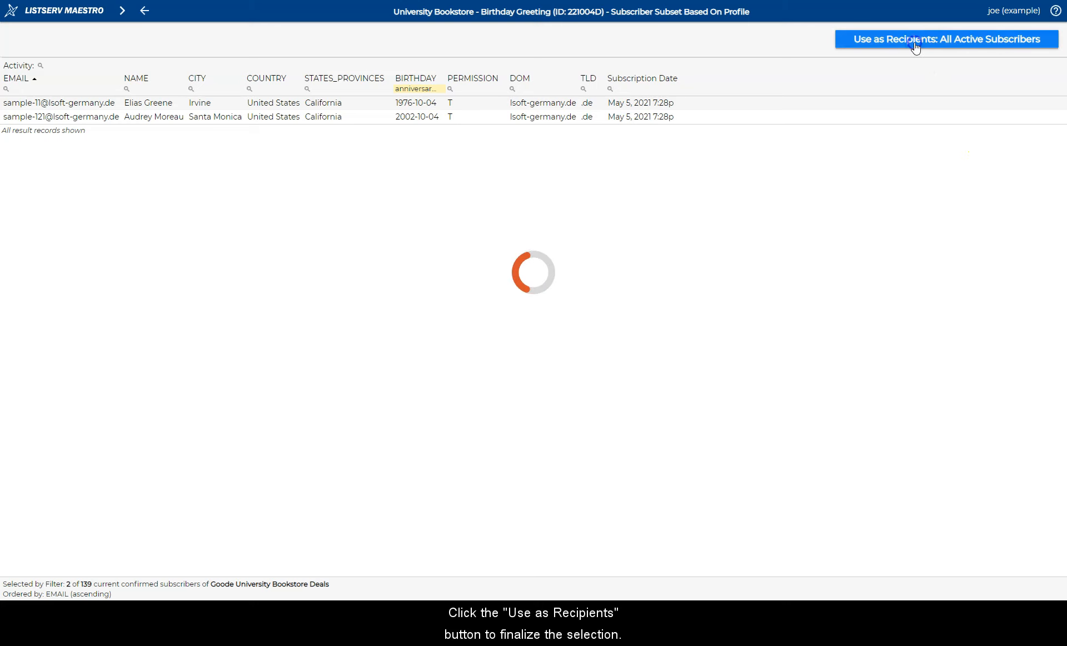
click(790, 39)
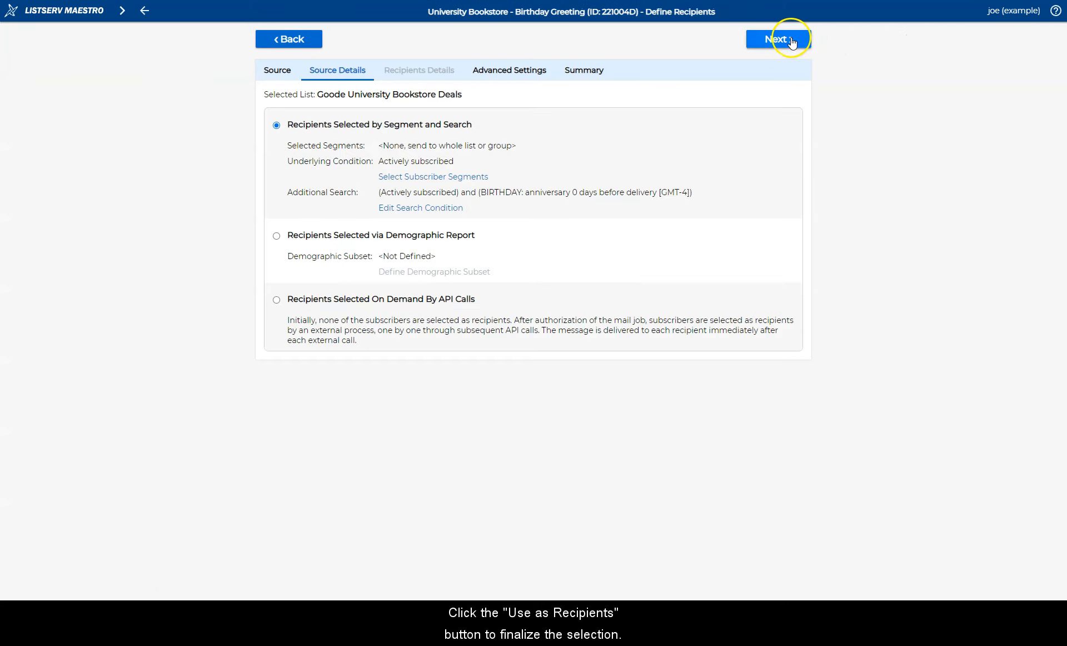
click(792, 38)
click(791, 39)
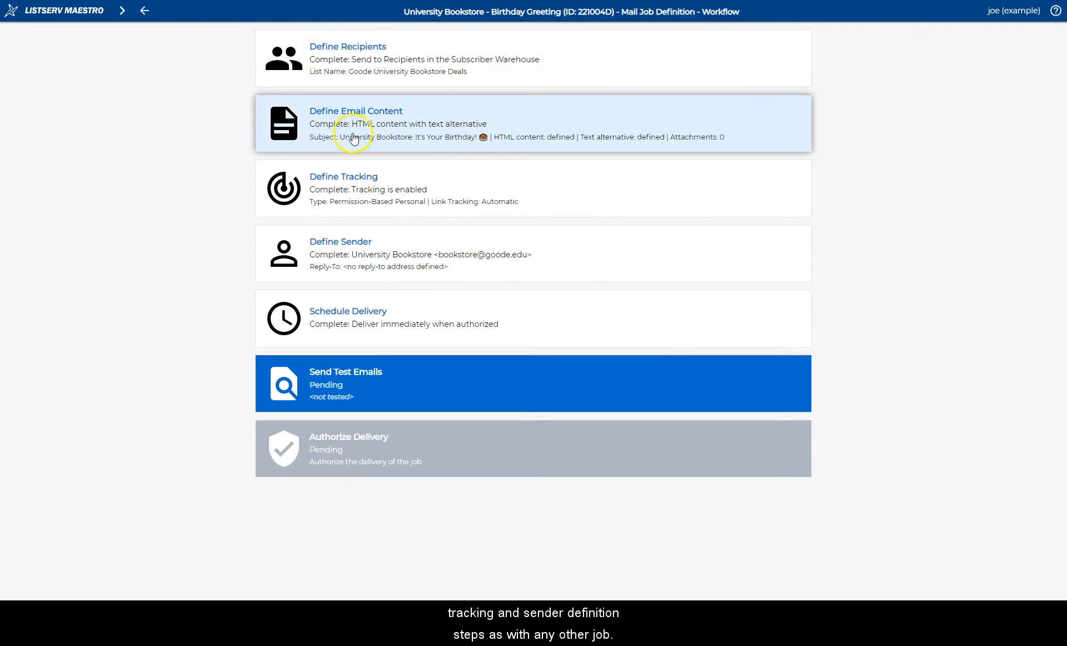
- Review the birthday message in the email content definition, then save and close it
click(354, 137)
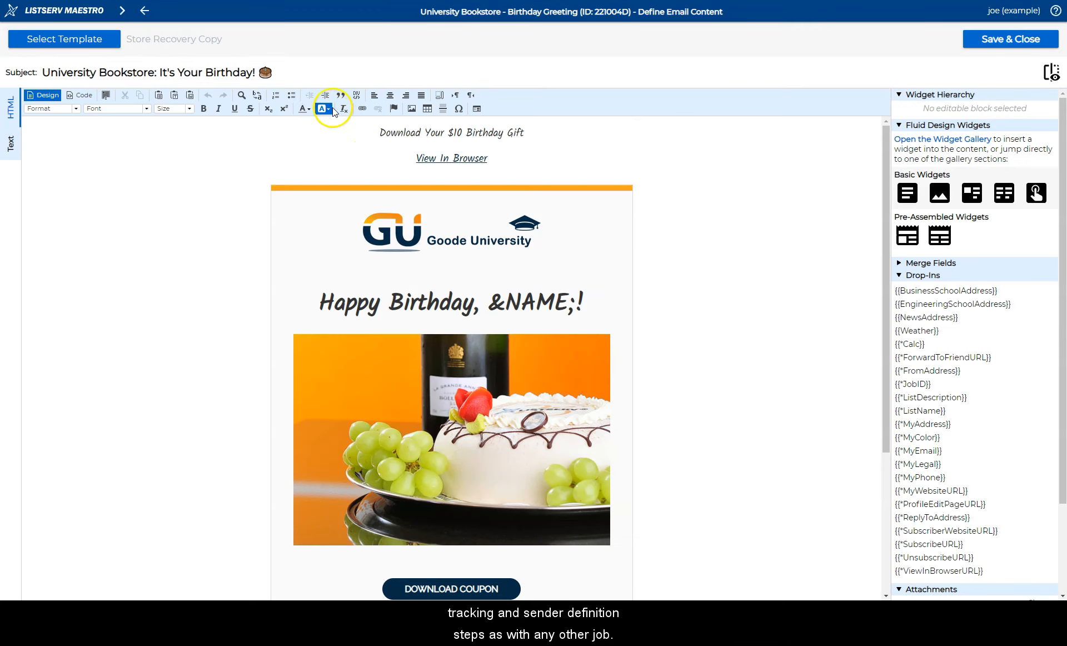
click(988, 40)
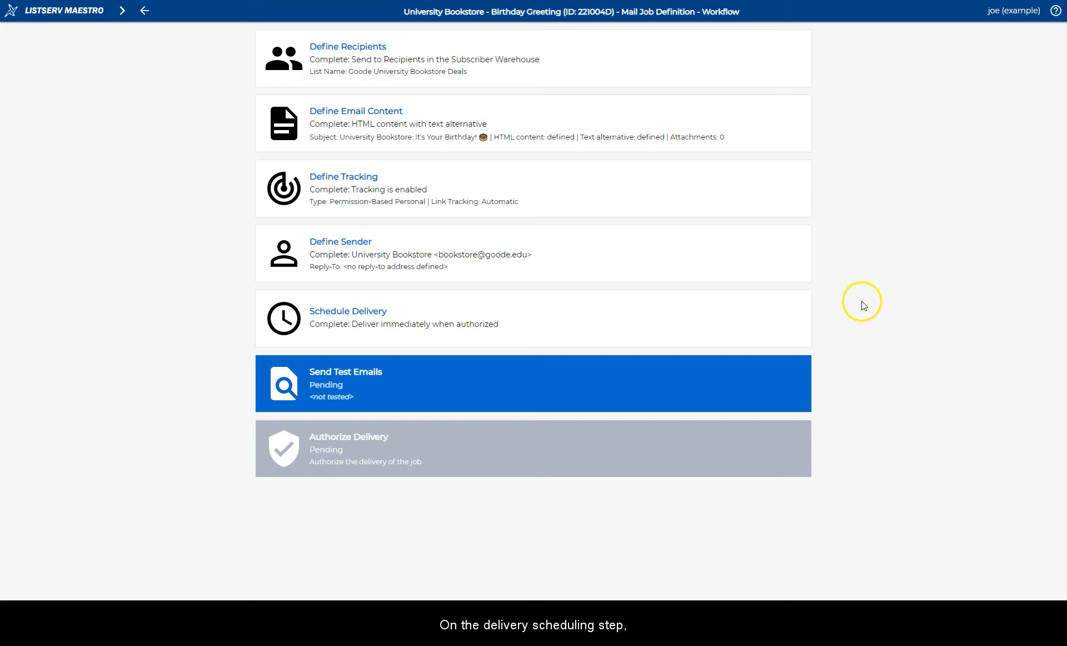
- Schedule the birthday job's first delivery for 10/05/2022 at 09:00
click(569, 319)
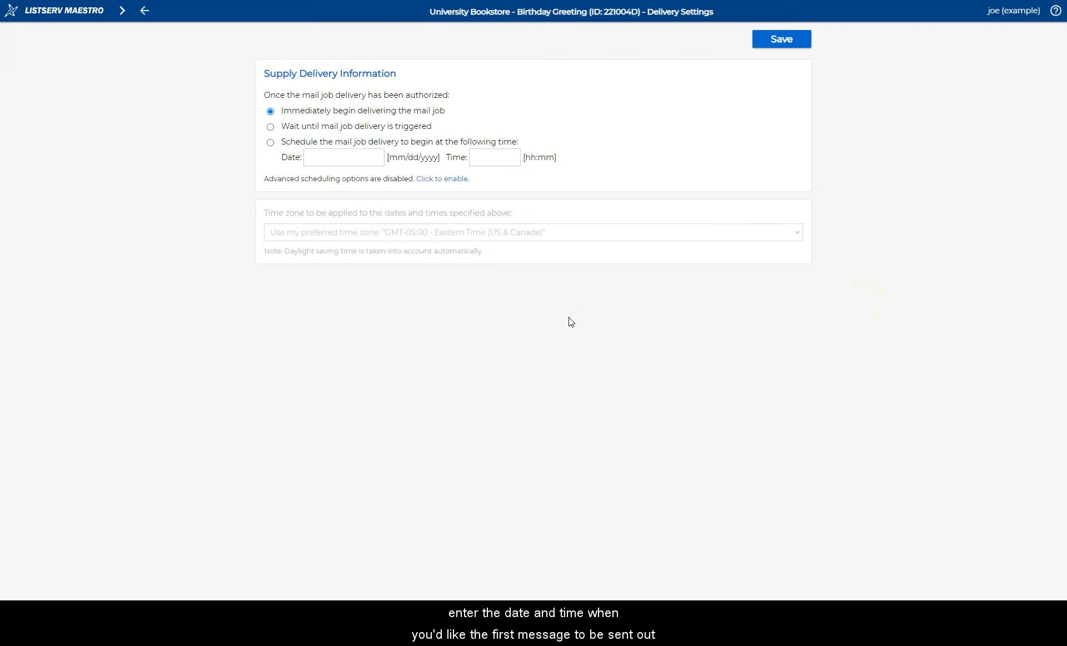
click(270, 142)
click(321, 159)
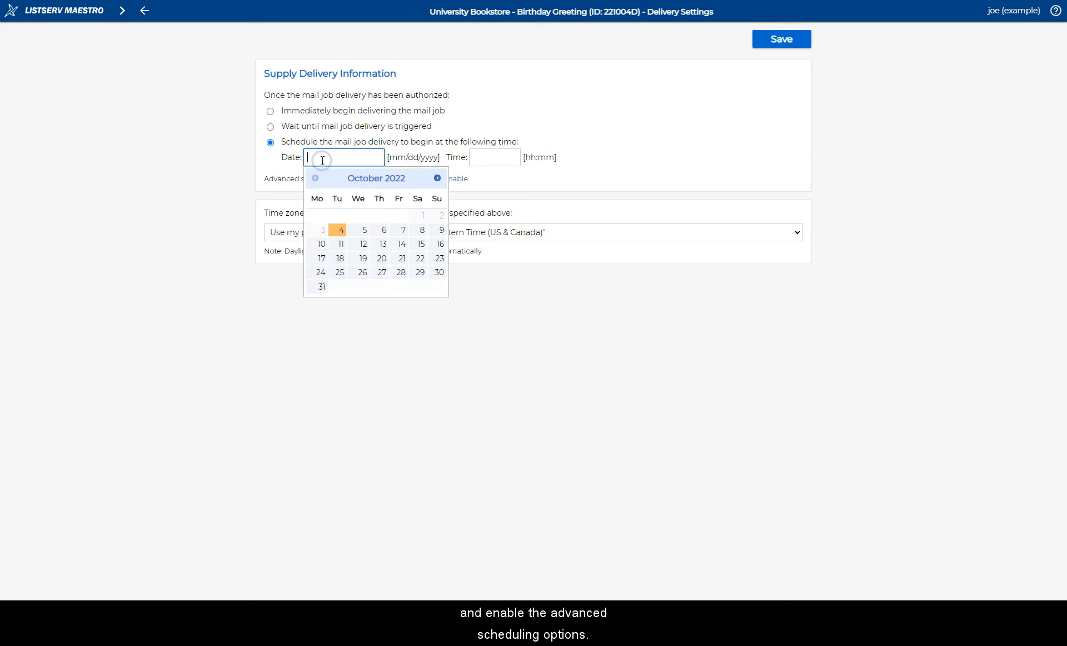
click(359, 229)
click(478, 158)
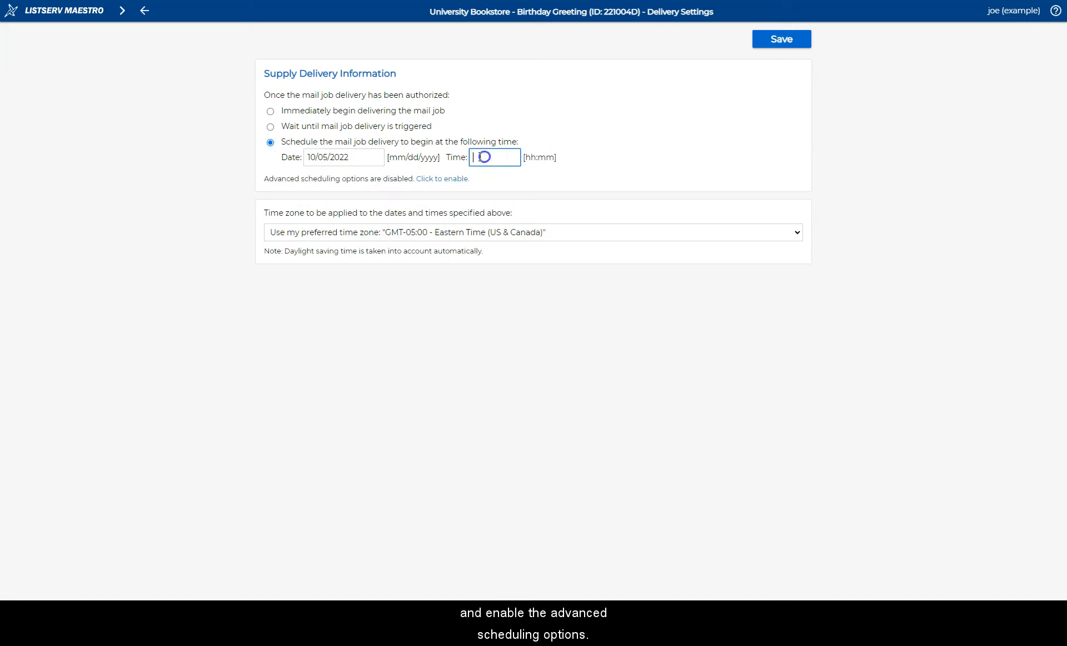
text(09:00)
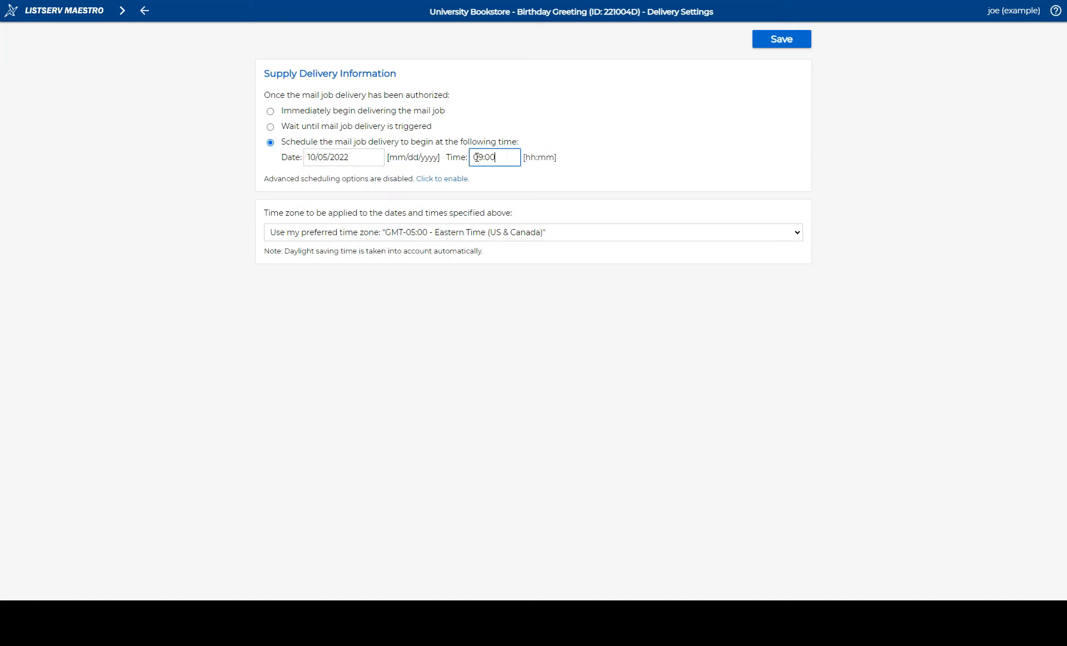
- Enable the advanced scheduling options with Auto-Repeat Delivery every 1 day until stopped manually, and save the delivery settings
click(436, 179)
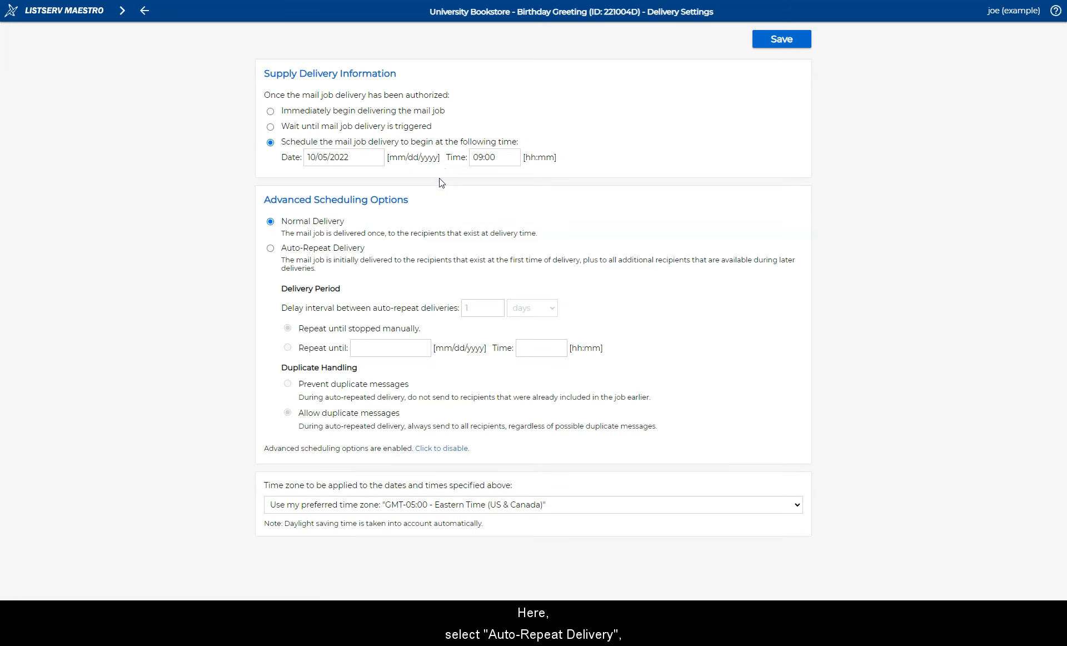
click(270, 248)
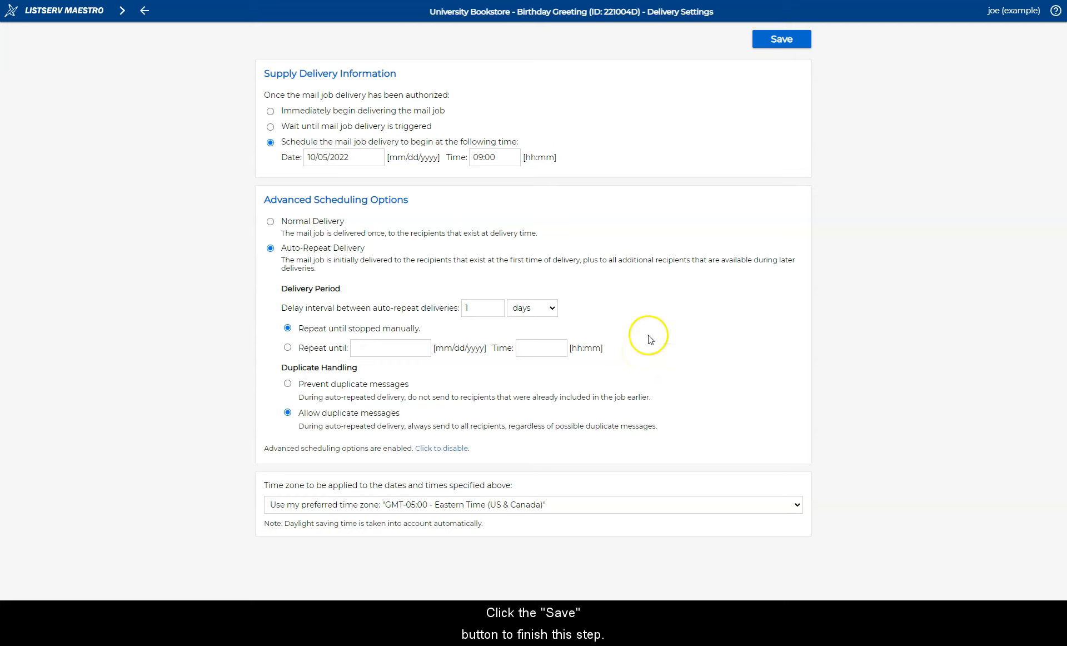
click(783, 39)
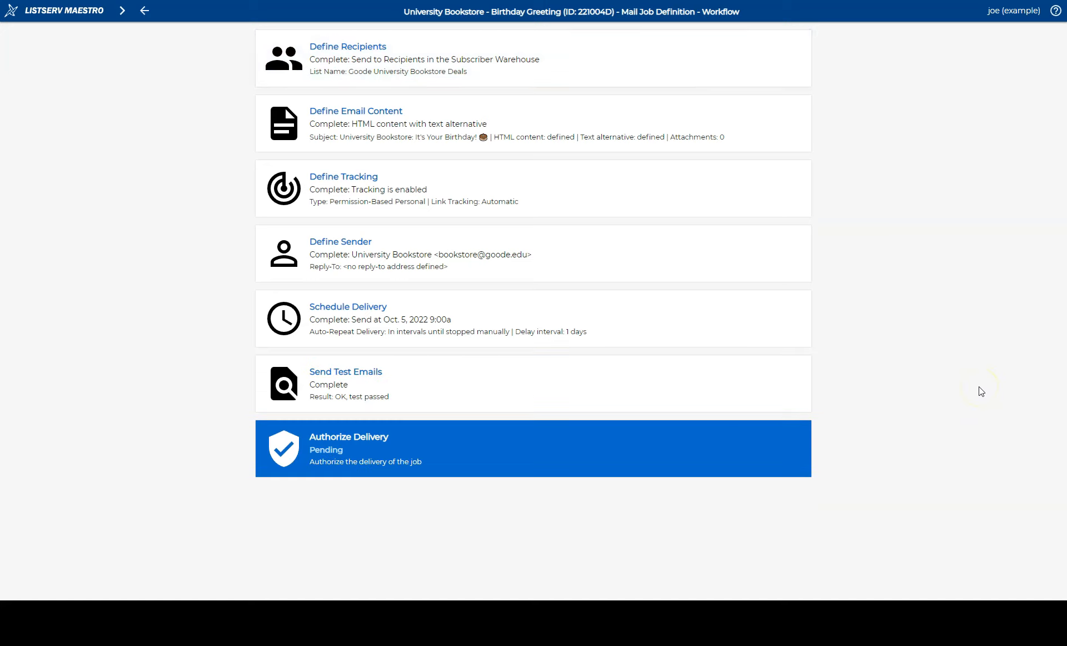
- Review and authorize the delivery of the birthday greeting job, and display its details from the ongoing jobs
click(466, 446)
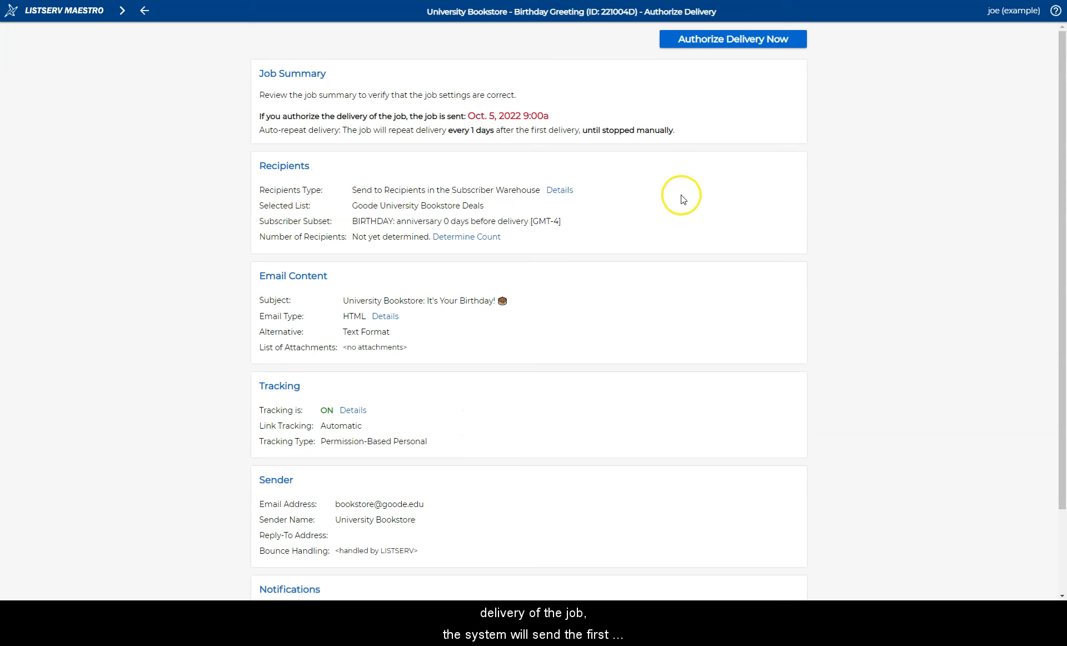
scroll(684, 211, down, 1)
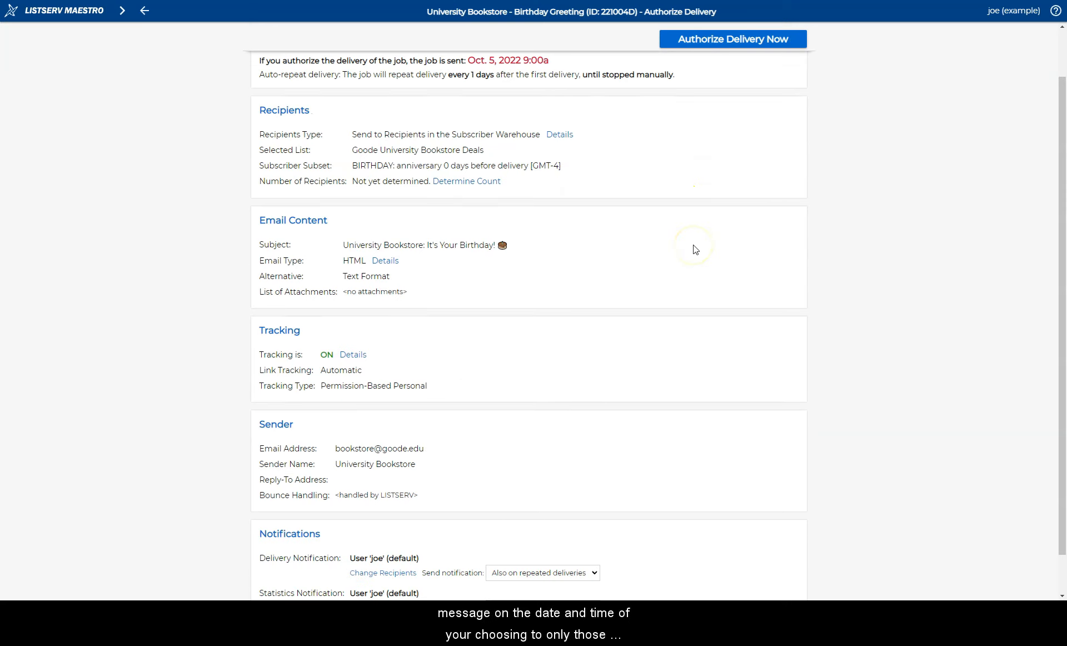
scroll(695, 250, down, 1)
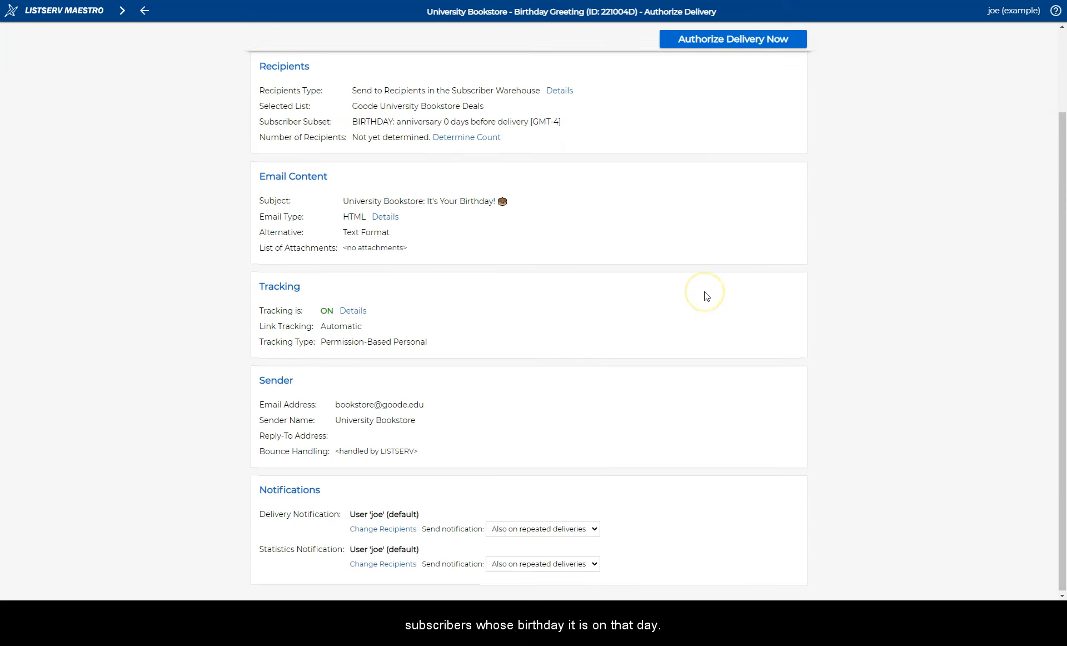
scroll(705, 294, up, 2)
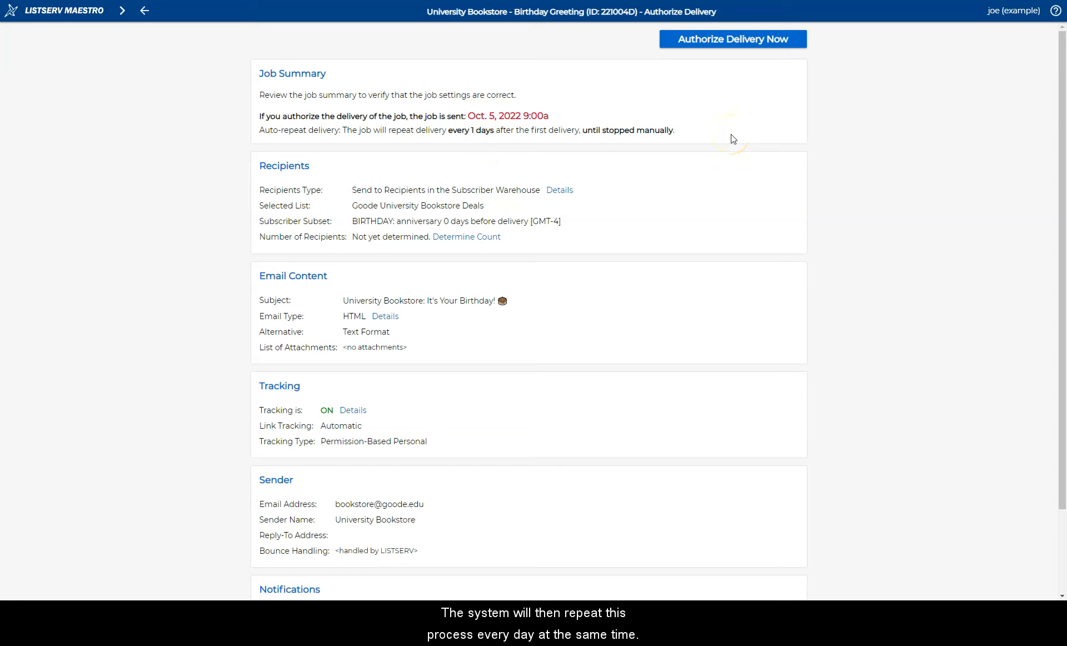
click(730, 42)
click(588, 50)
click(777, 38)
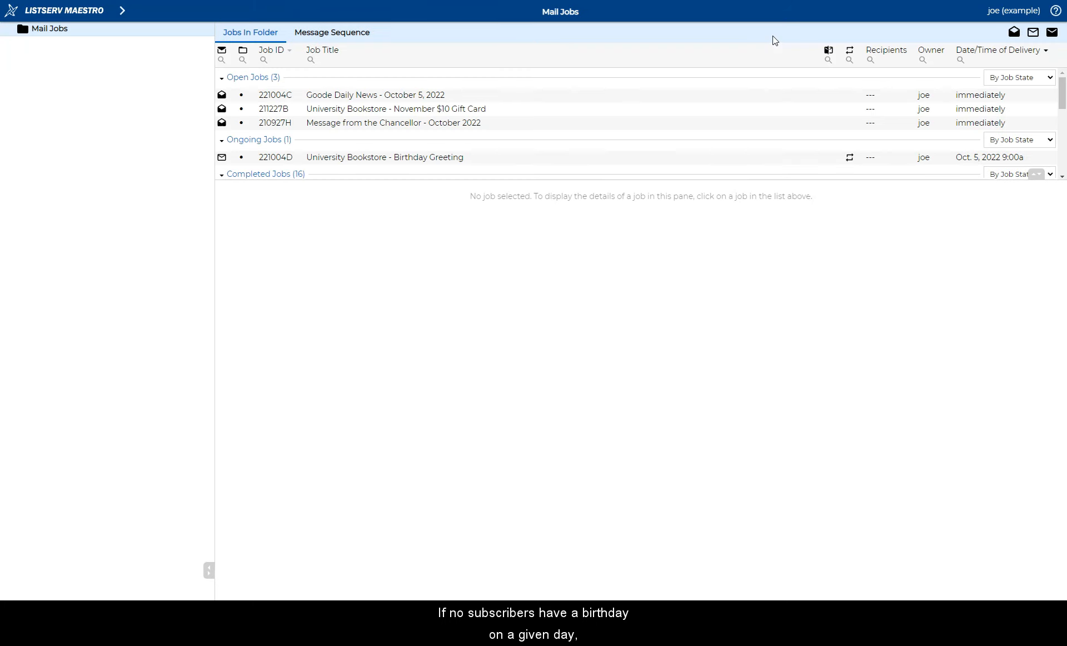
click(446, 163)
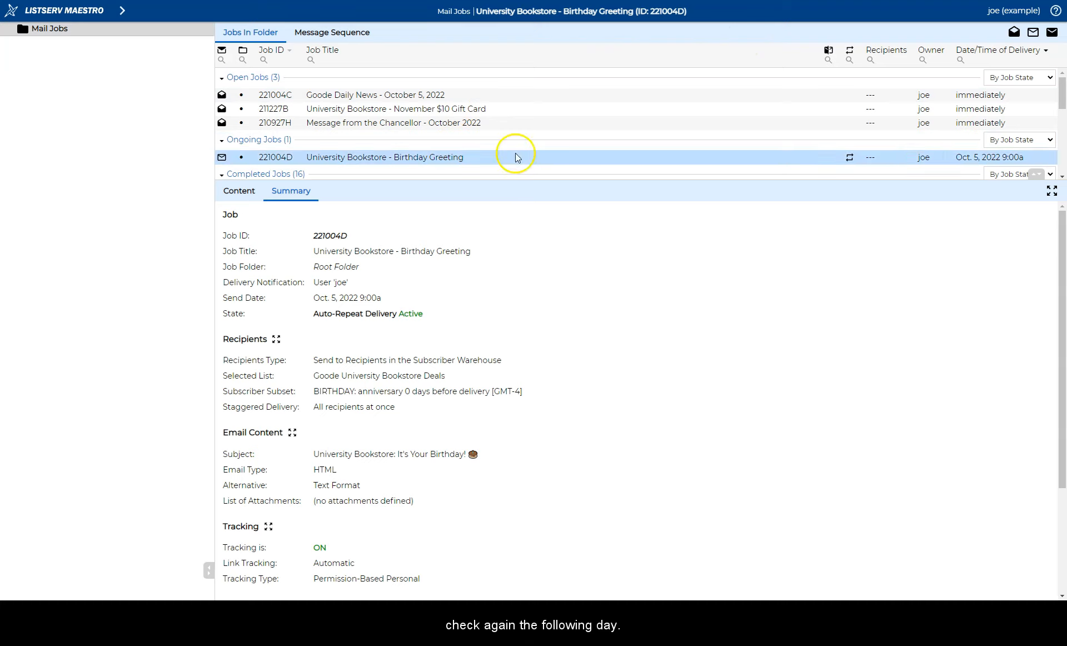